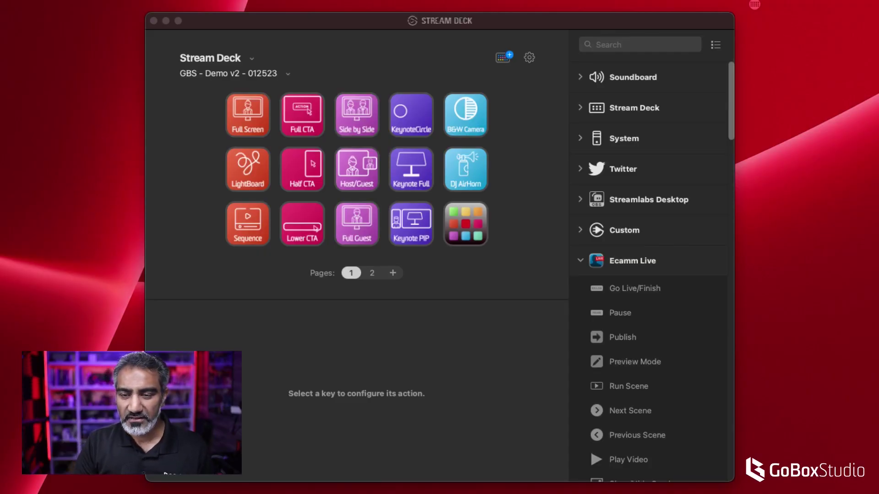
Compare the Run Scene settings of the Full Screen and LightBoard keys, ending on Full Screen.
click(300, 41)
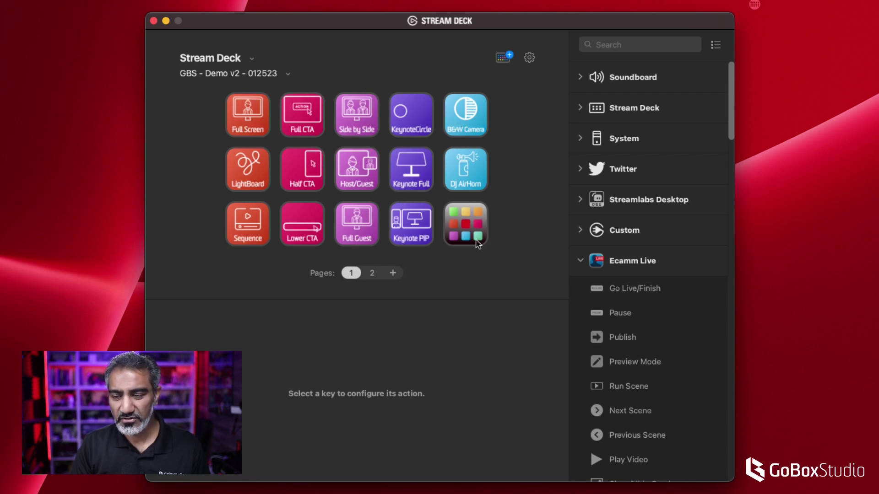
click(262, 117)
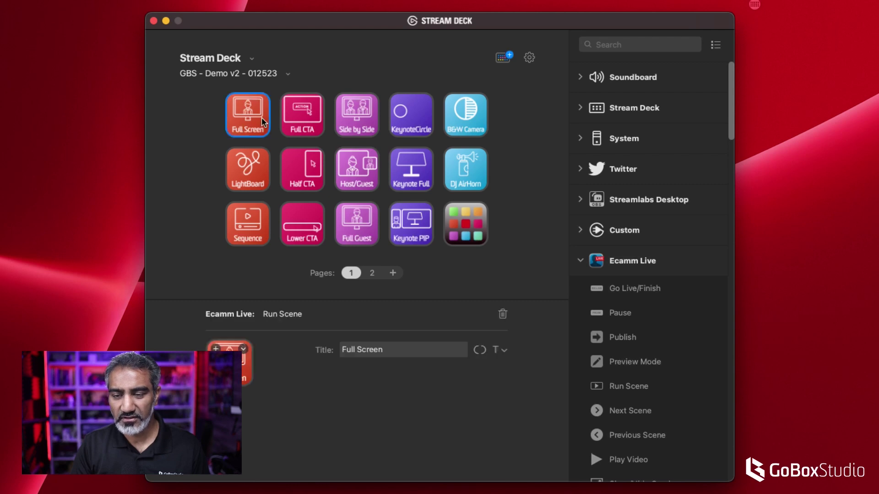
click(258, 169)
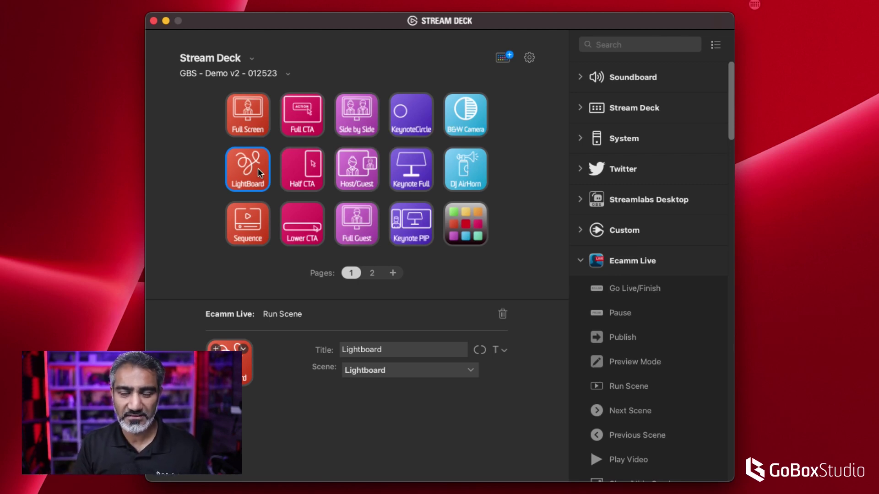
click(259, 110)
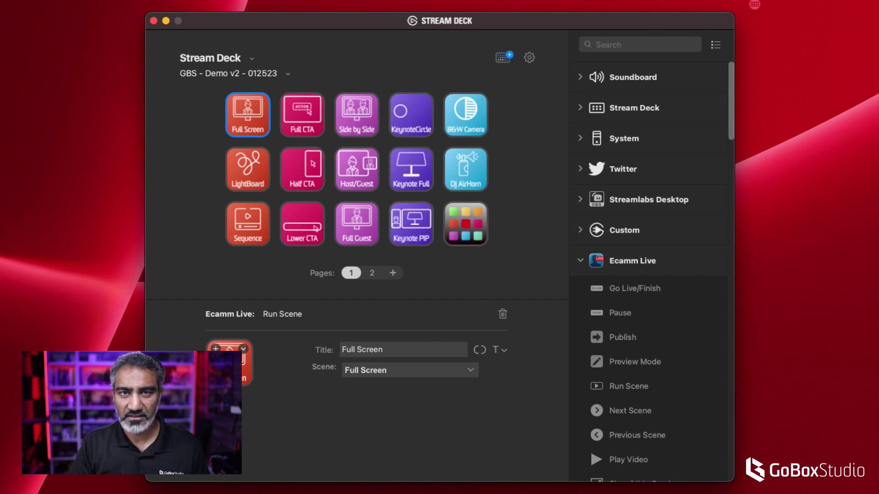
Create blank Profile 3, check its empty keys, and bring the Ecamm Live actions into view.
click(287, 74)
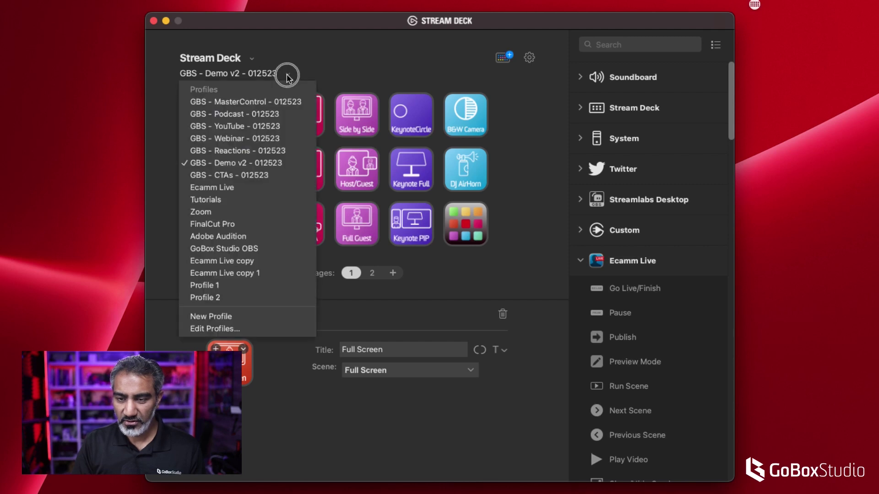
click(255, 316)
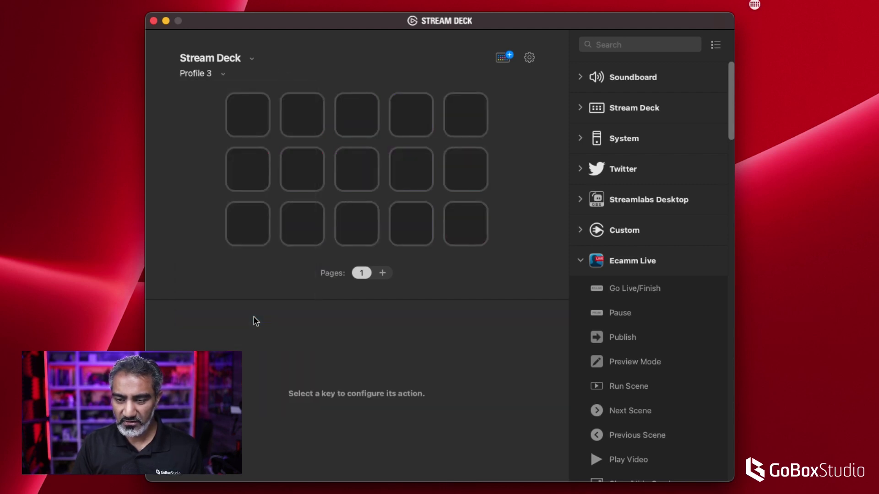
click(248, 117)
click(249, 160)
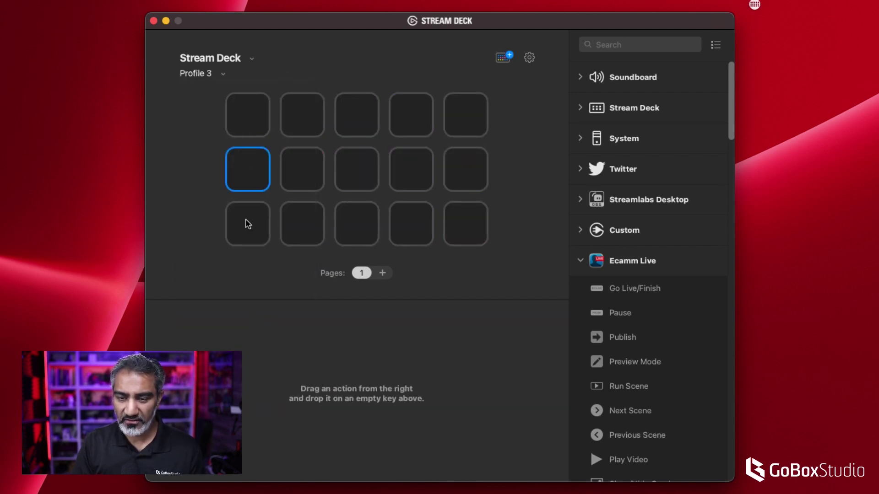
click(246, 225)
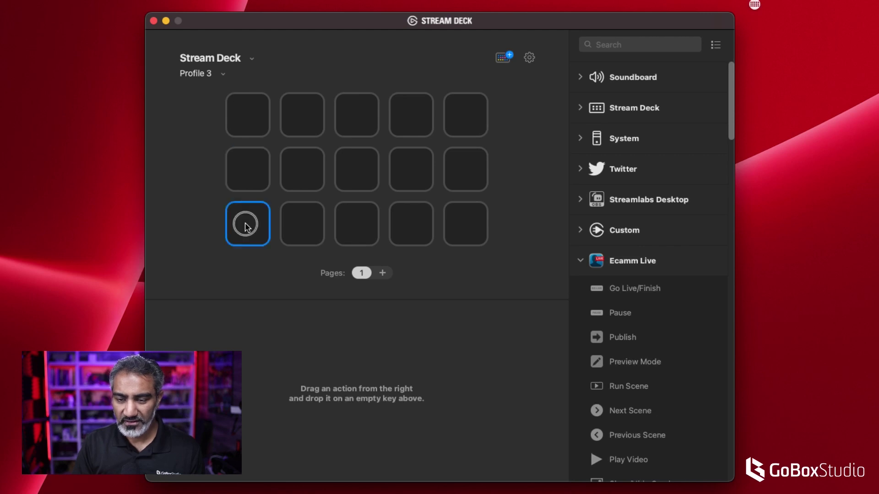
click(245, 119)
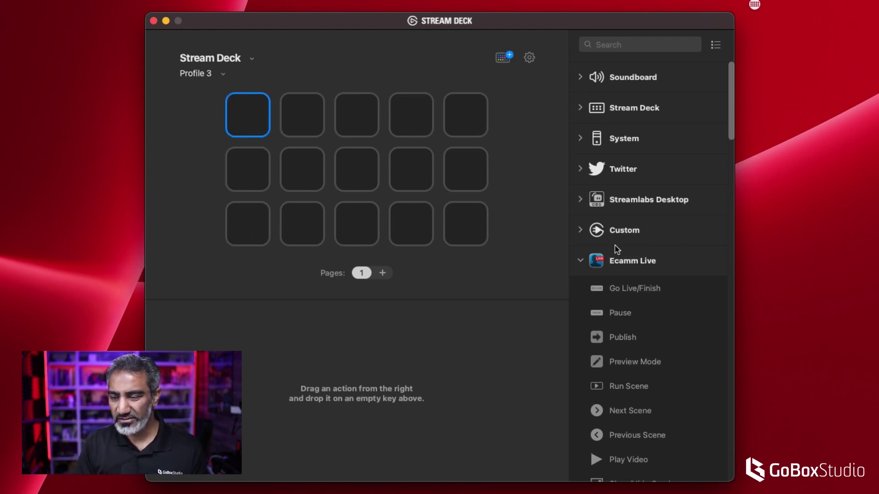
scroll(621, 255, down, 5)
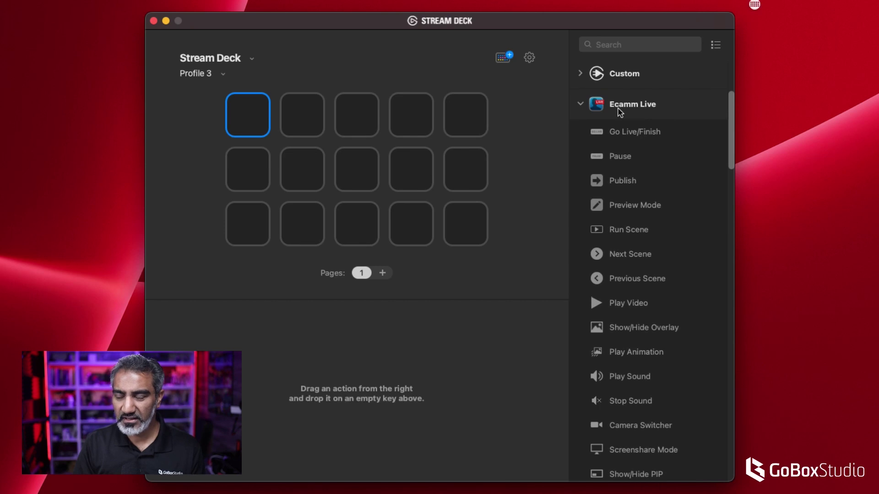
scroll(618, 113, down, 2)
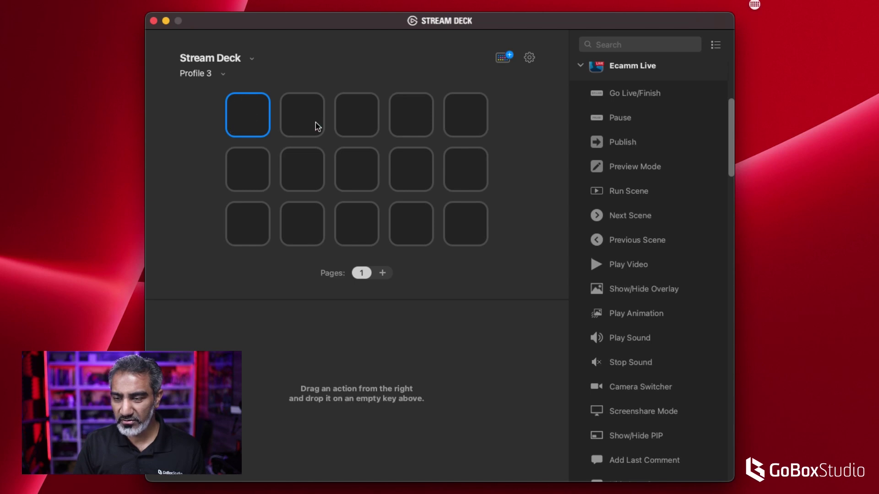
Put Go Live/Finish on the top-left key, Preview Mode bottom-left, and Run Scene on the second key.
drag(603, 93, 252, 119)
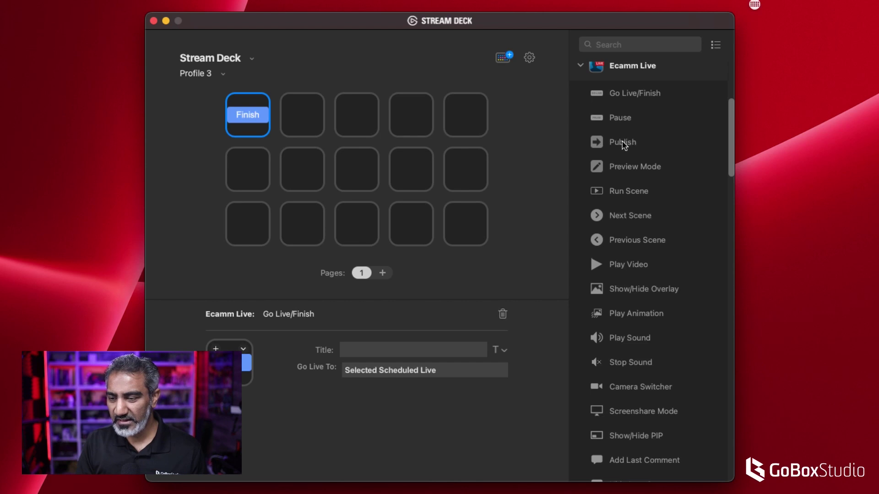
drag(625, 167, 260, 226)
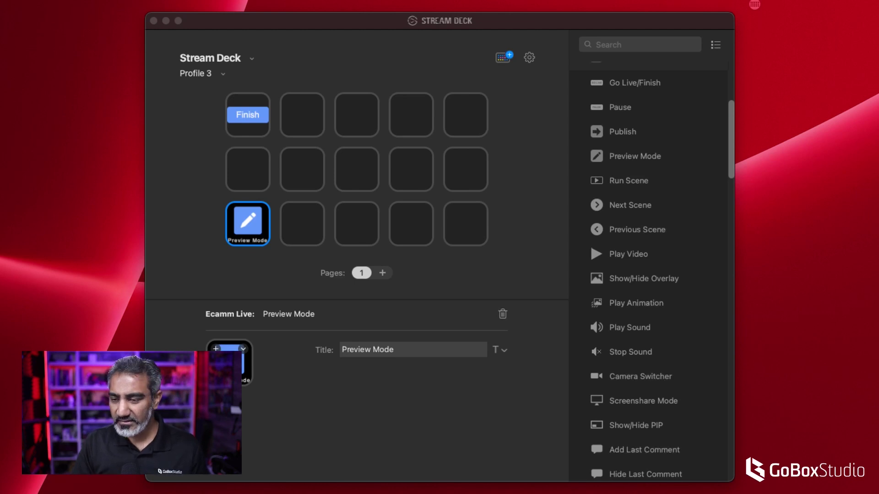
drag(628, 181, 303, 115)
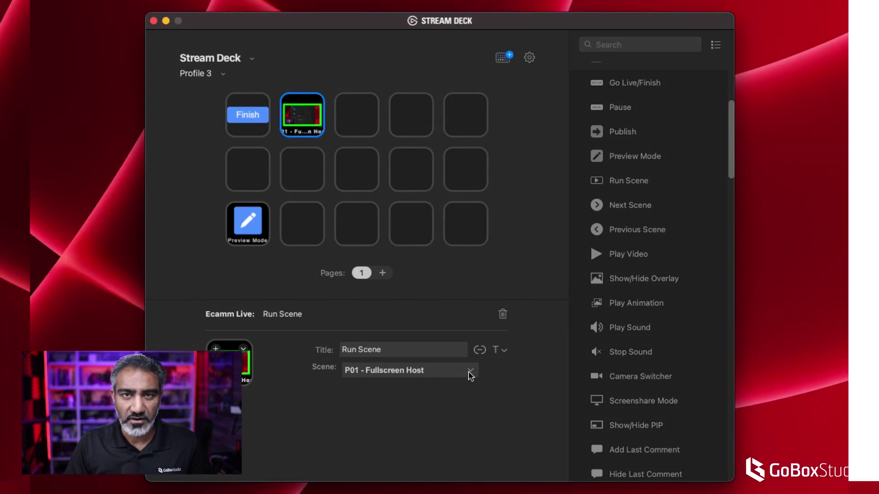
Set the second key's Run Scene target to 3 Up ShareScreen, then review the scene list again.
click(470, 372)
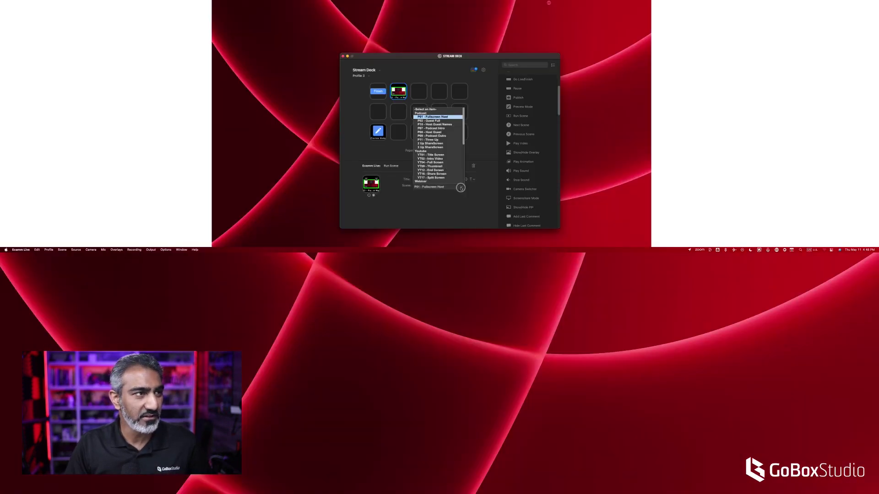
scroll(451, 164, down, 1)
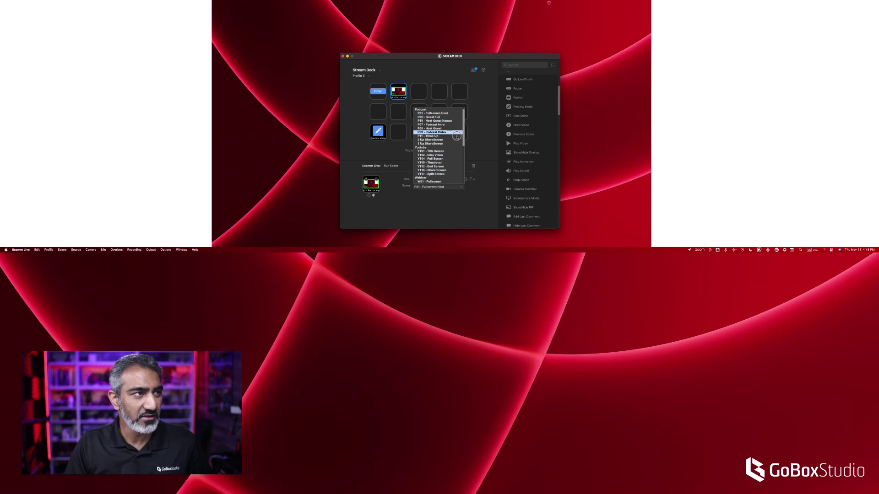
click(453, 143)
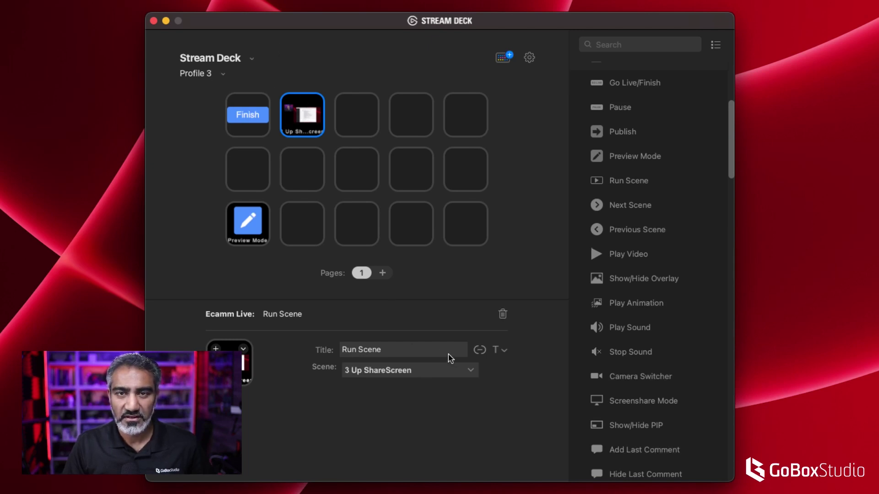
click(470, 370)
scroll(445, 258, down, 3)
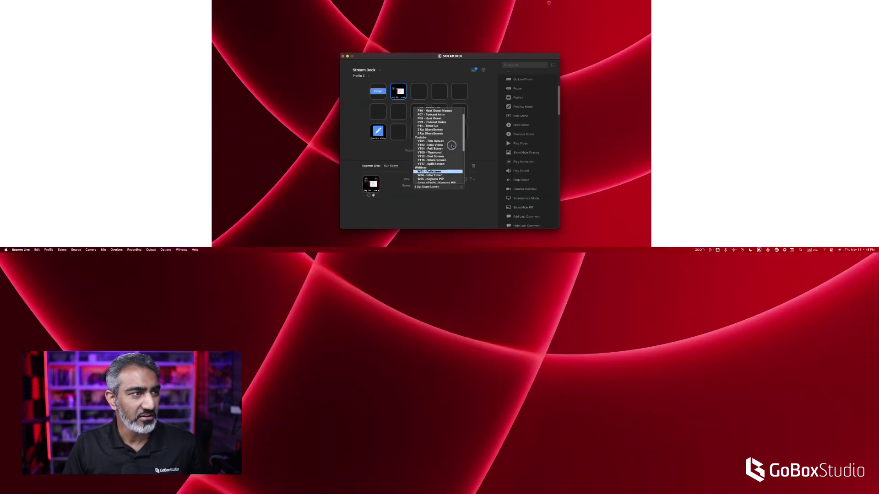
scroll(451, 146, up, 2)
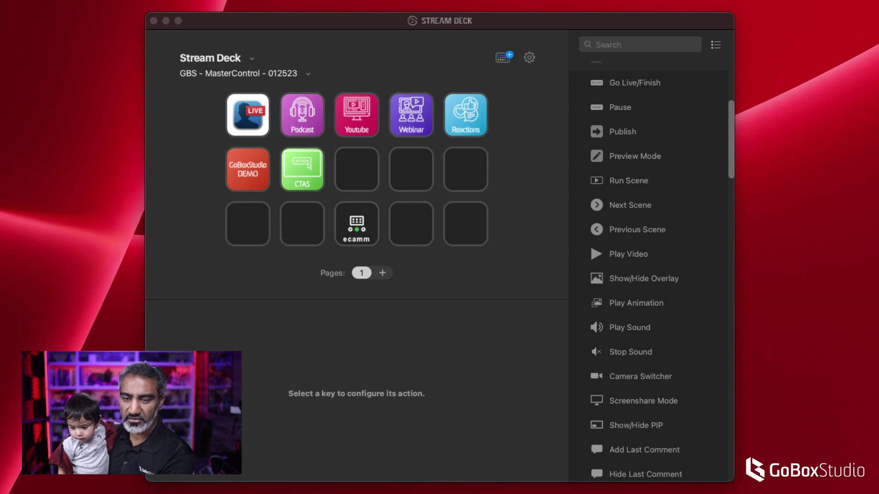
Switch to the GBS - Podcast and GBS - YouTube profiles, then back to GBS - MasterControl - 012523.
click(300, 74)
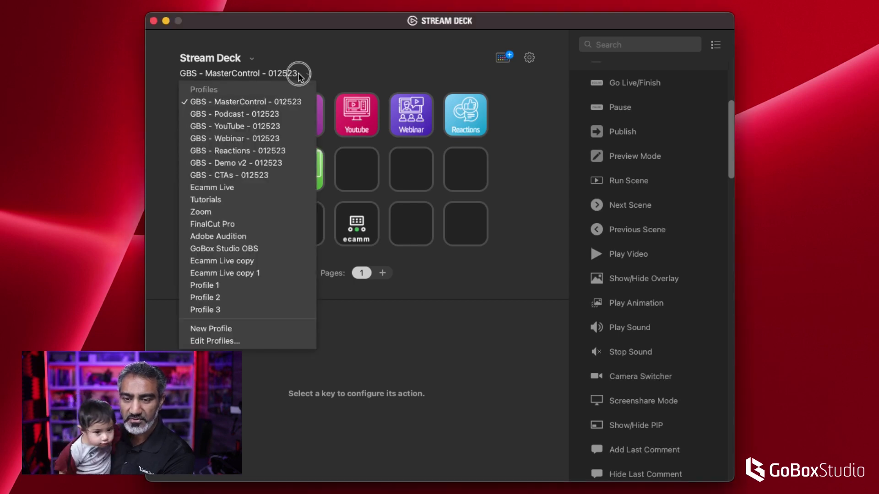
click(283, 116)
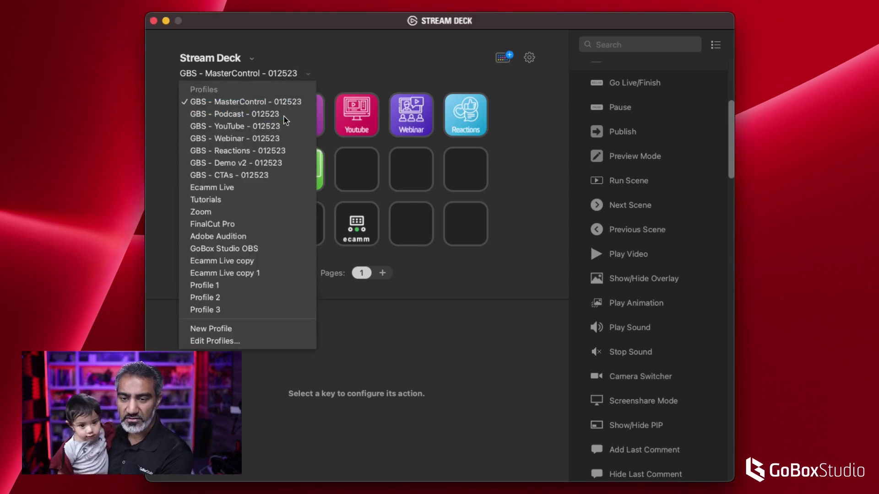
click(275, 74)
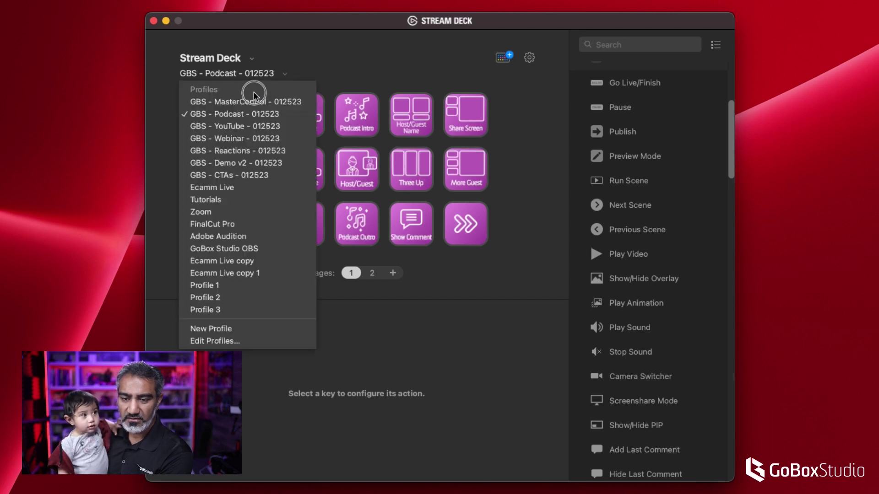
click(251, 125)
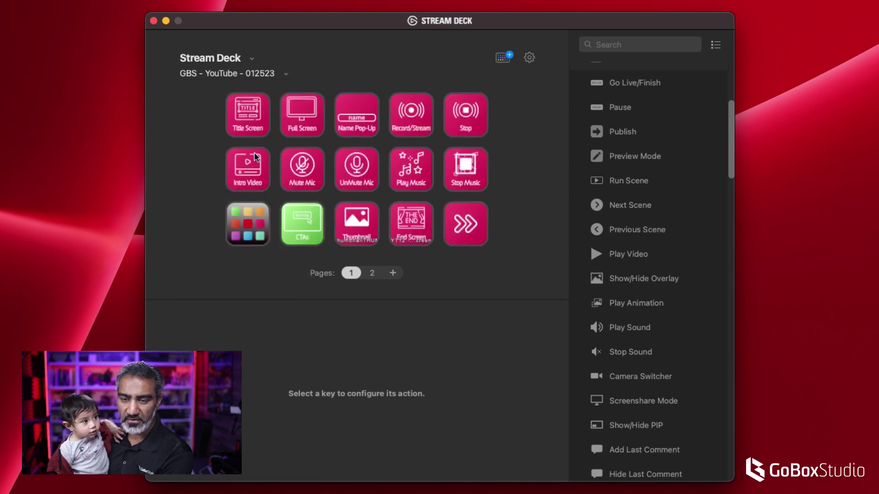
double_click(262, 228)
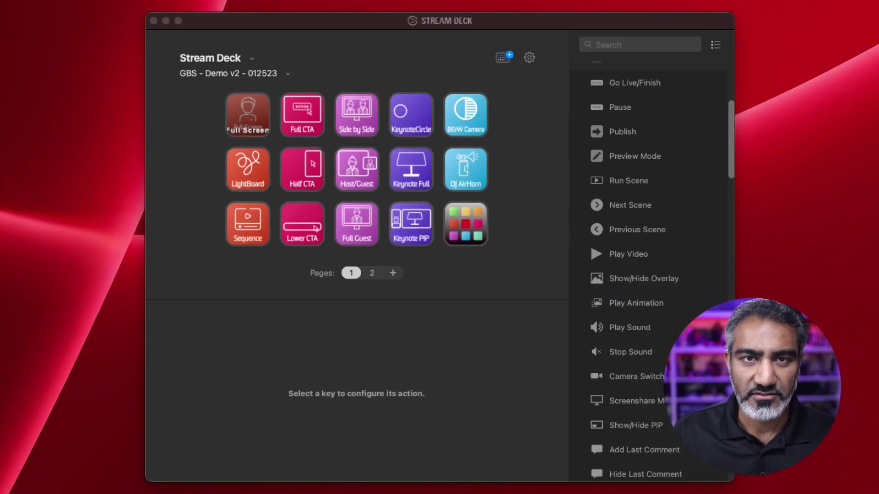
Confirm the Sequence key keeps Intro Sequence, then view the Full CTA key's overlay list.
click(259, 242)
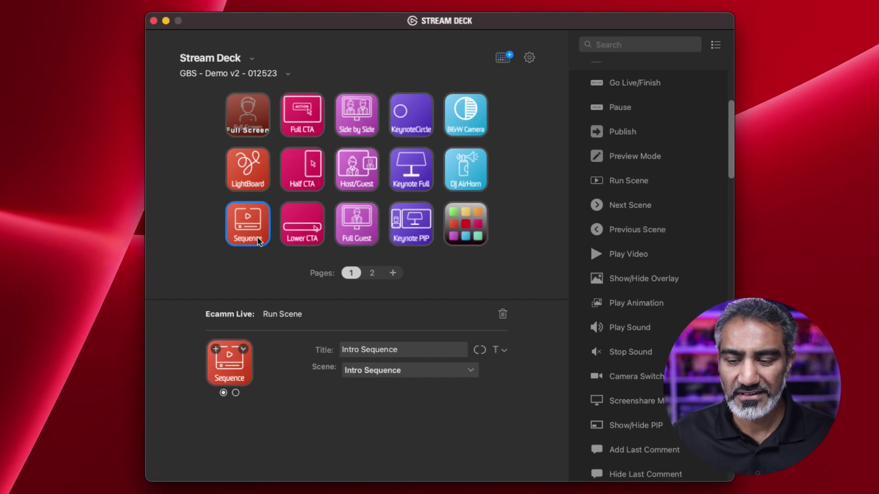
click(414, 371)
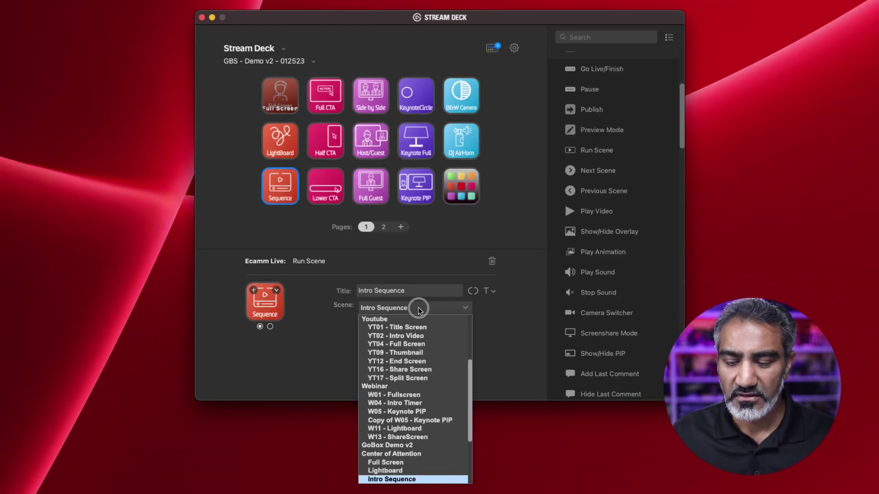
click(418, 310)
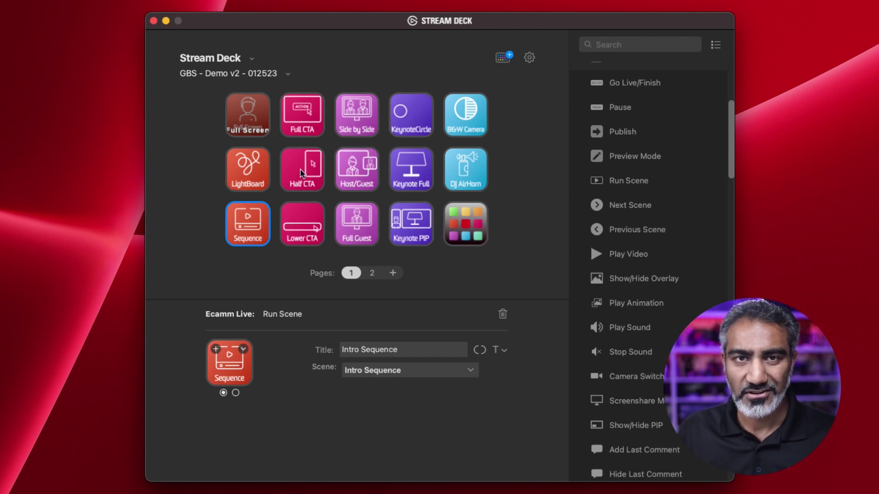
click(300, 111)
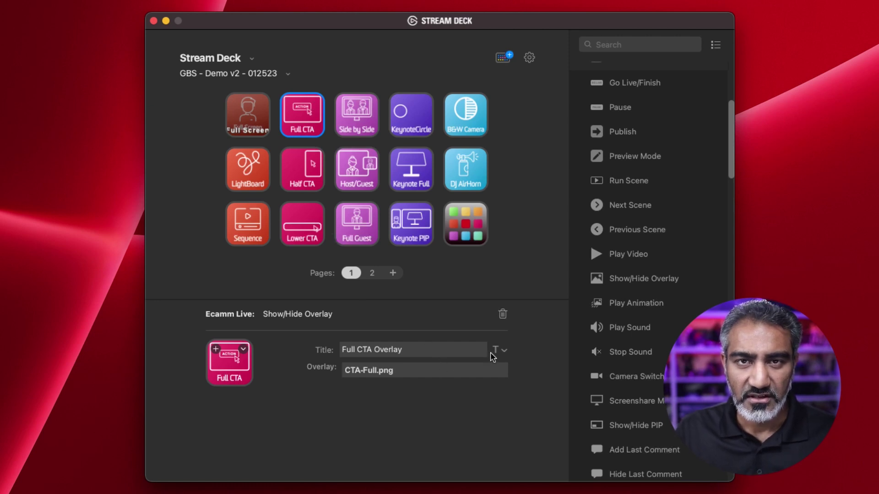
click(427, 372)
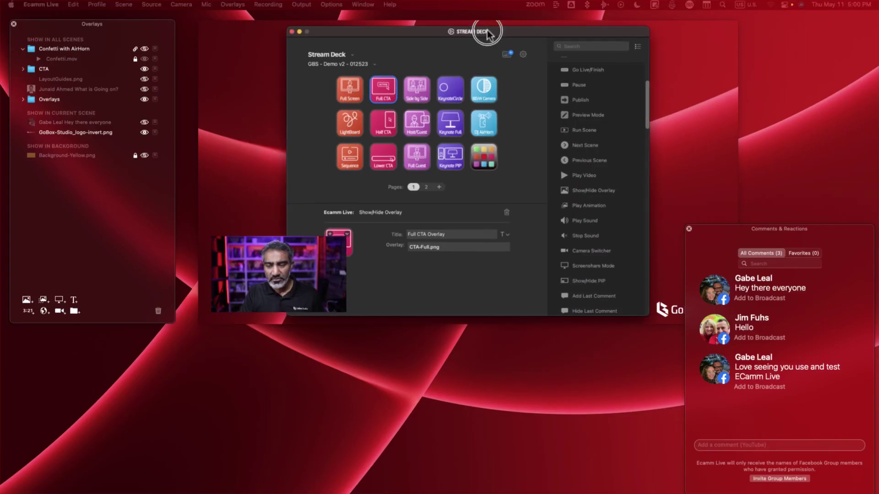
Open the Stream Deck Preferences window and position it on screen.
drag(482, 26, 487, 32)
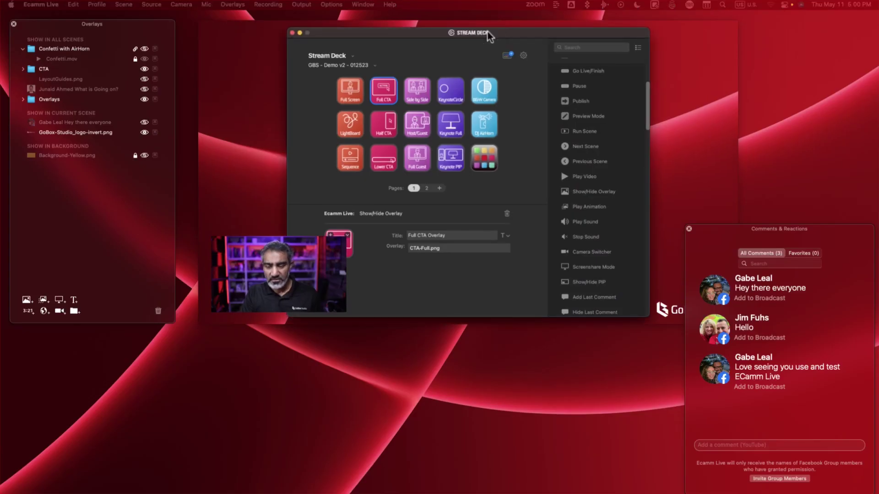
click(521, 55)
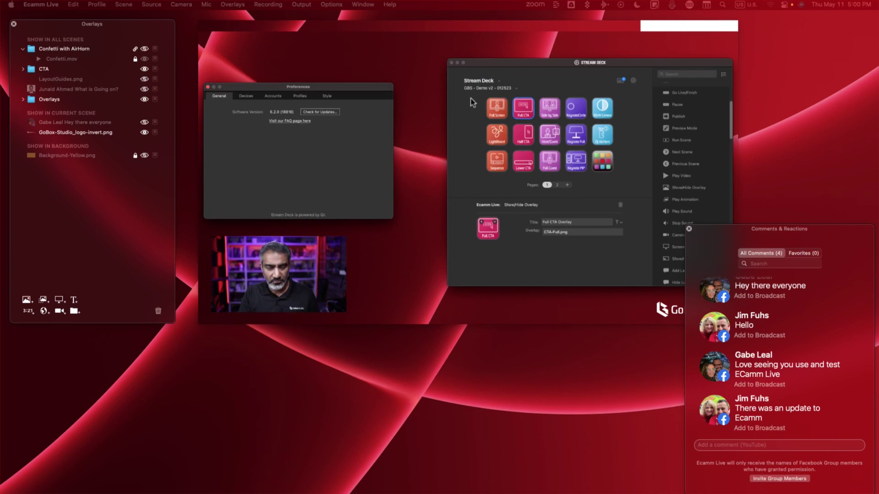
click(337, 88)
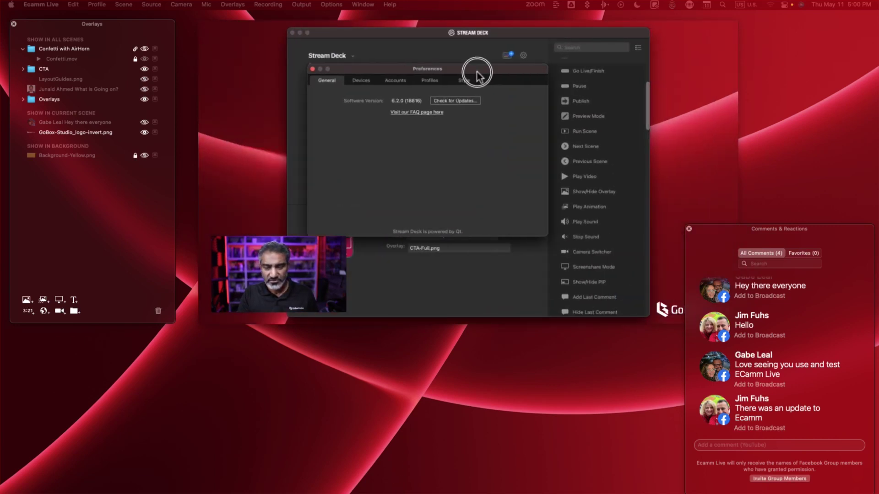
drag(476, 71, 477, 72)
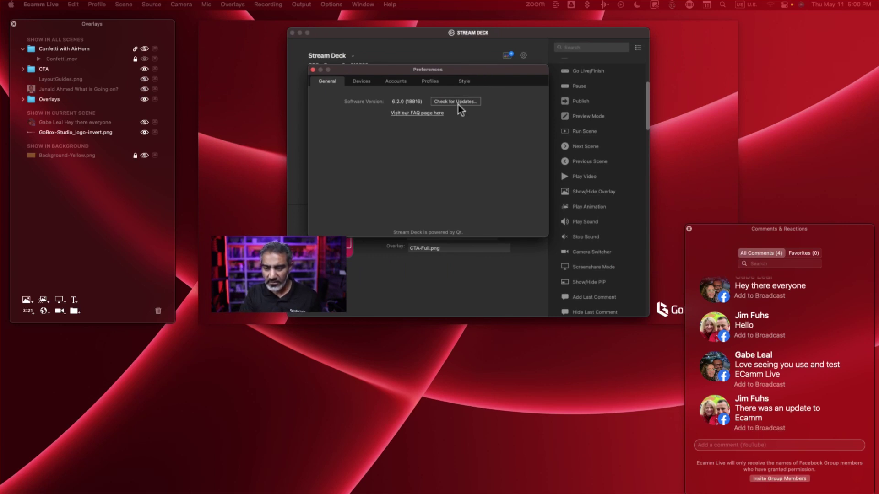
Review the Devices settings for the iPhone, then the Stream Deck hardware.
click(361, 81)
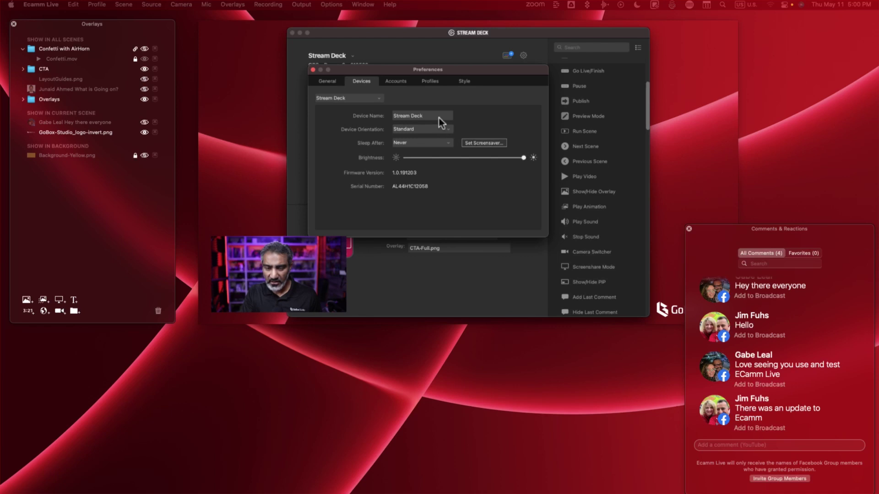
click(372, 102)
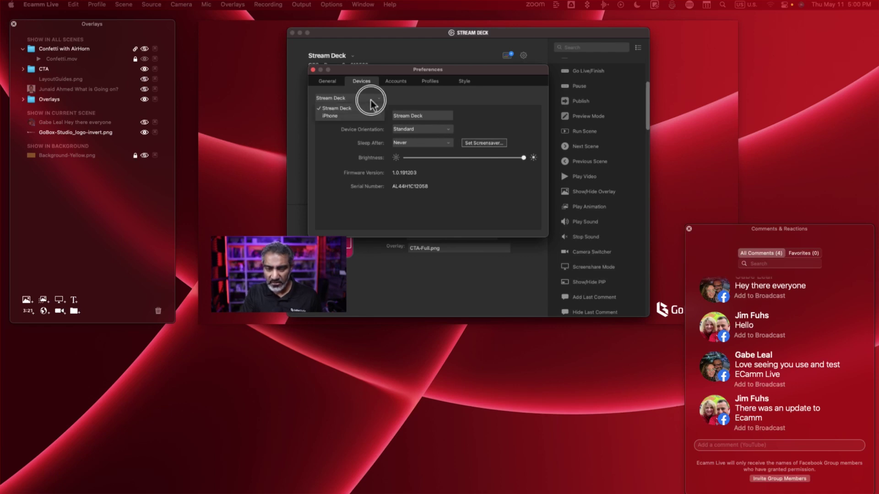
click(334, 117)
click(356, 101)
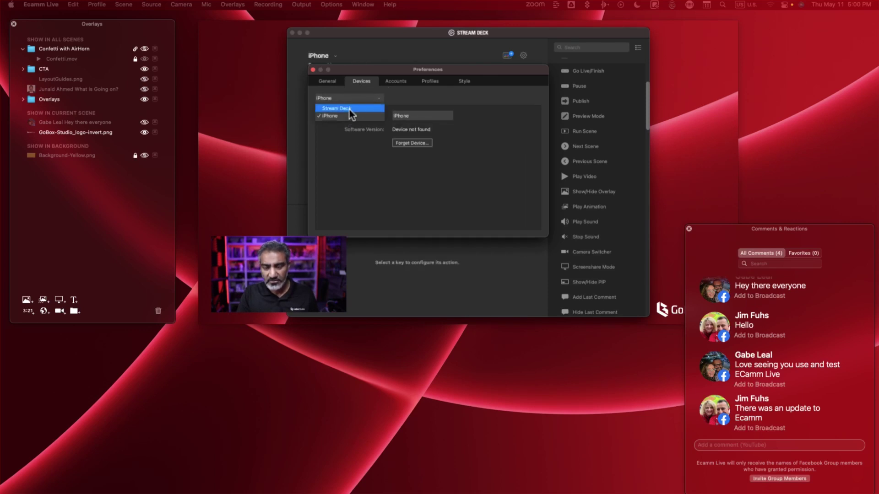
click(350, 109)
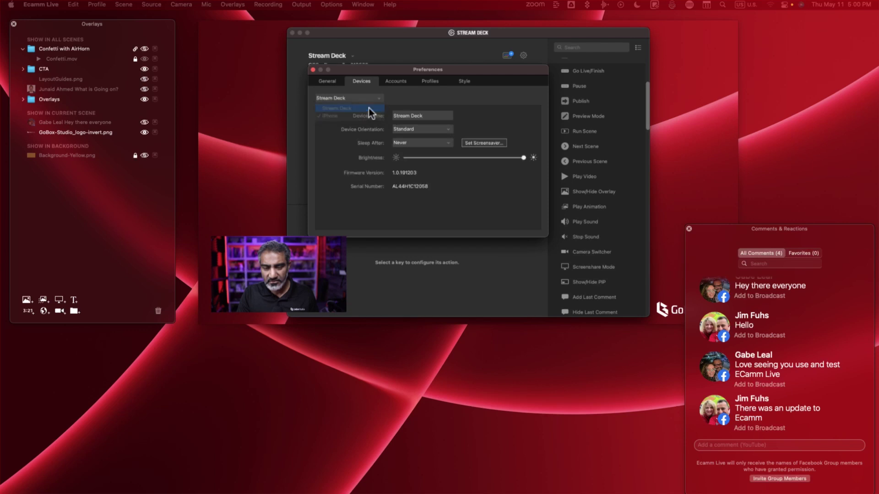
click(333, 81)
Load the GBS - CTAs - 012523 profile on the iPhone, then return to the Stream Deck hardware.
click(312, 70)
click(353, 56)
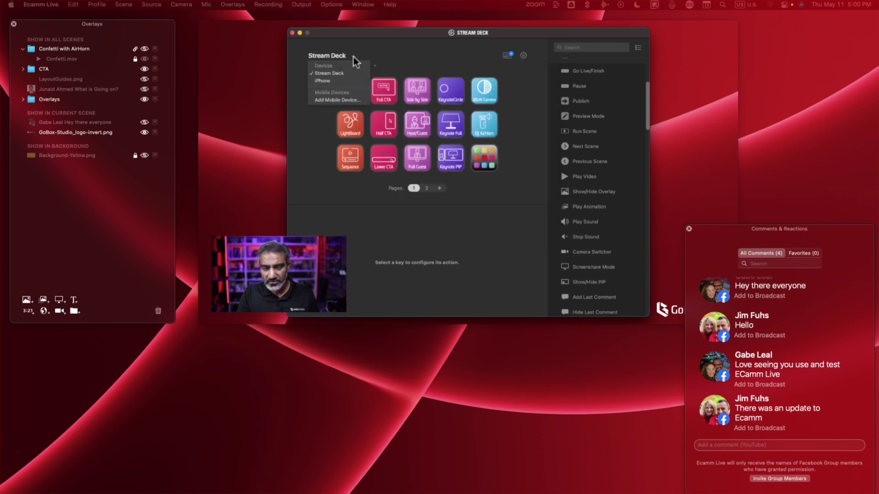
click(333, 81)
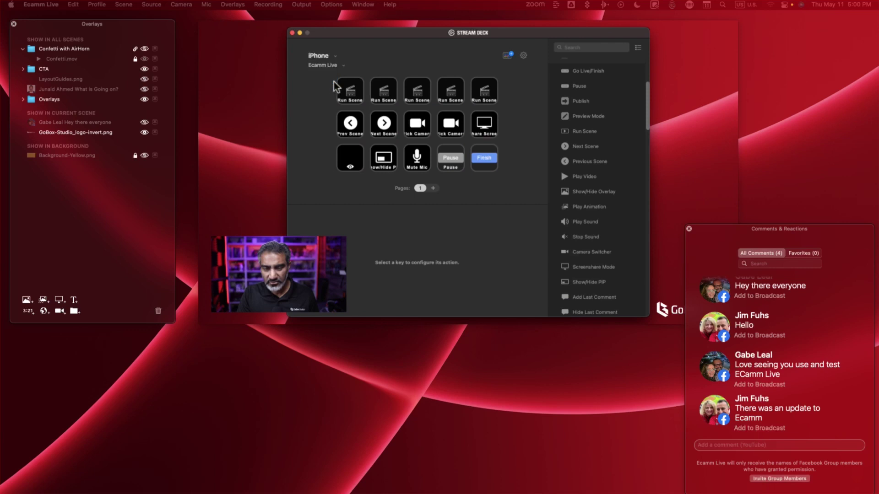
click(337, 65)
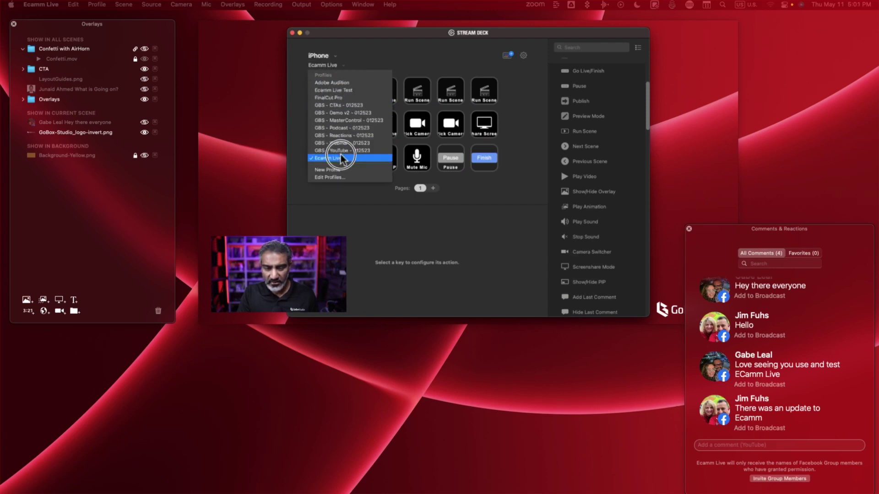
click(353, 105)
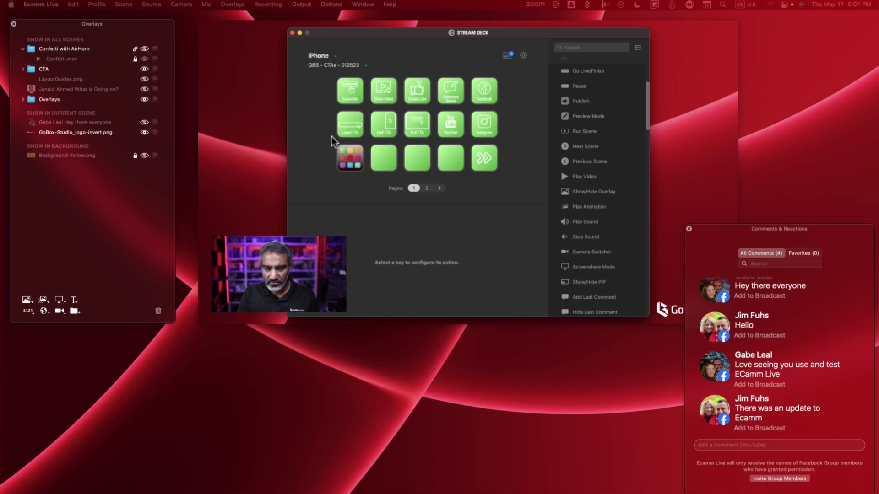
click(334, 56)
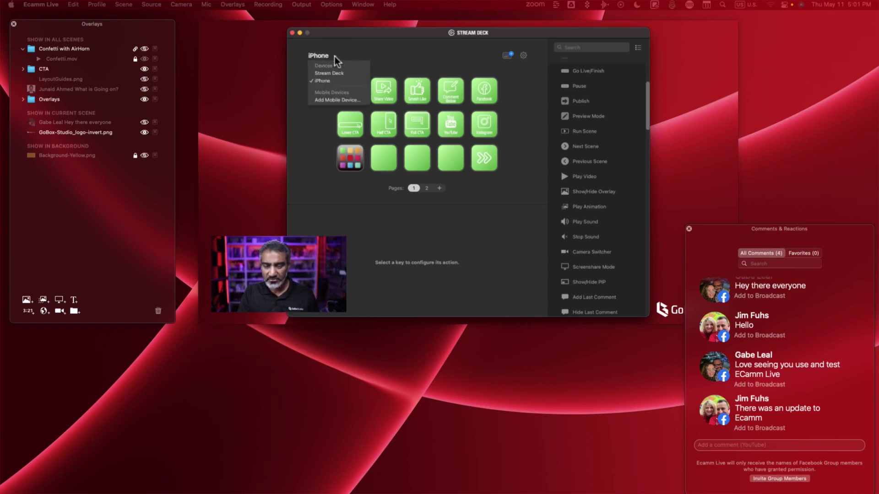
click(332, 74)
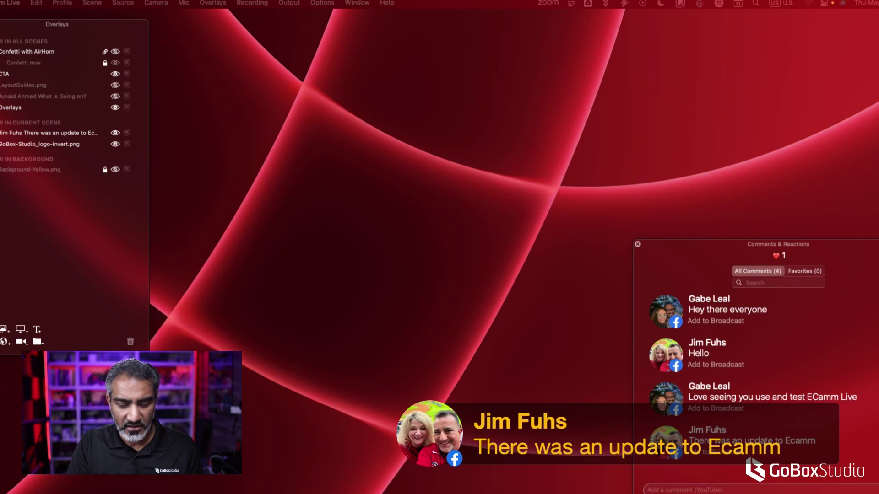
Move Comments & Reactions to the top right, reveal the Overlays window, and expand the CTA folder.
drag(816, 247, 778, 32)
drag(141, 29, 218, 25)
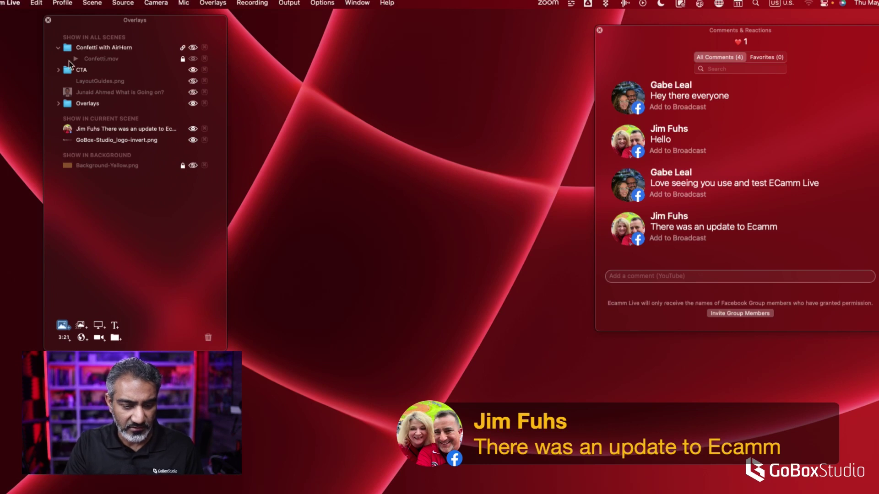
click(60, 70)
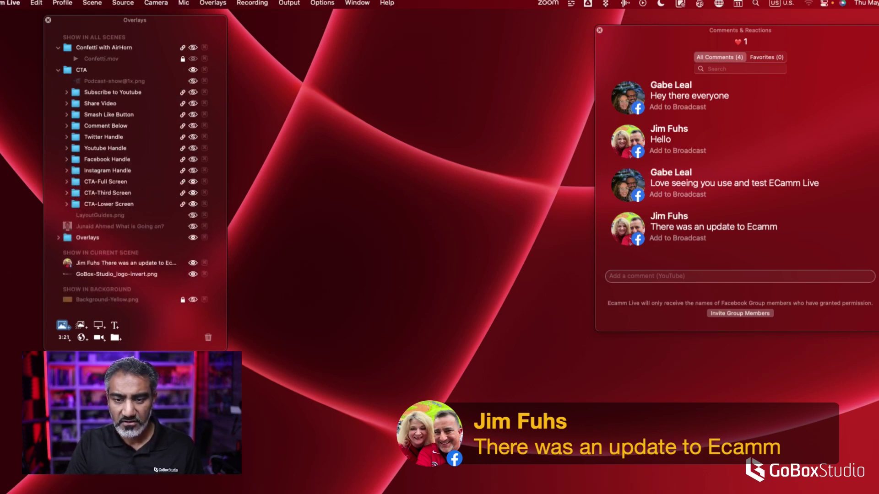
drag(342, 75, 344, 28)
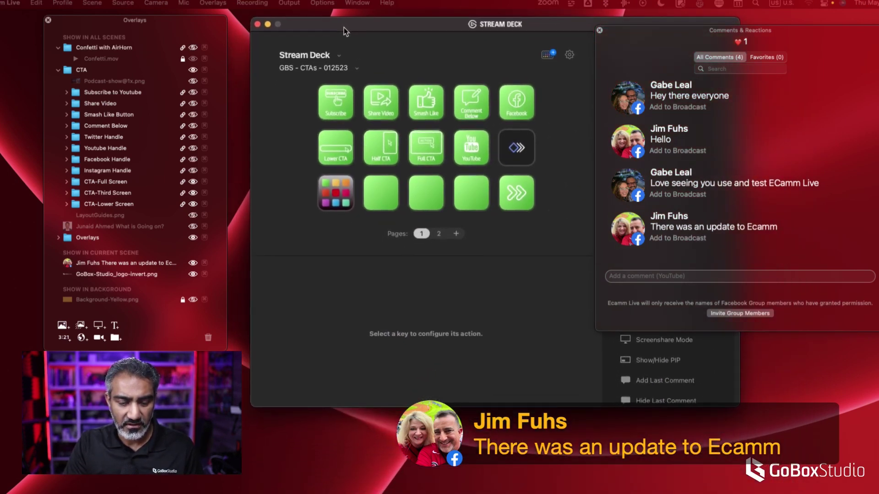
Check the Subscribe key's overlay and assign the Share Video overlay to the Share Video key.
click(123, 93)
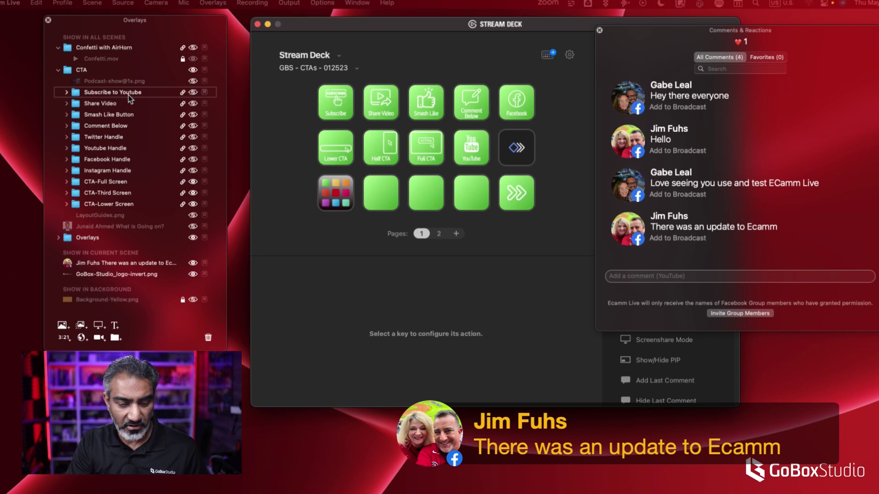
click(334, 101)
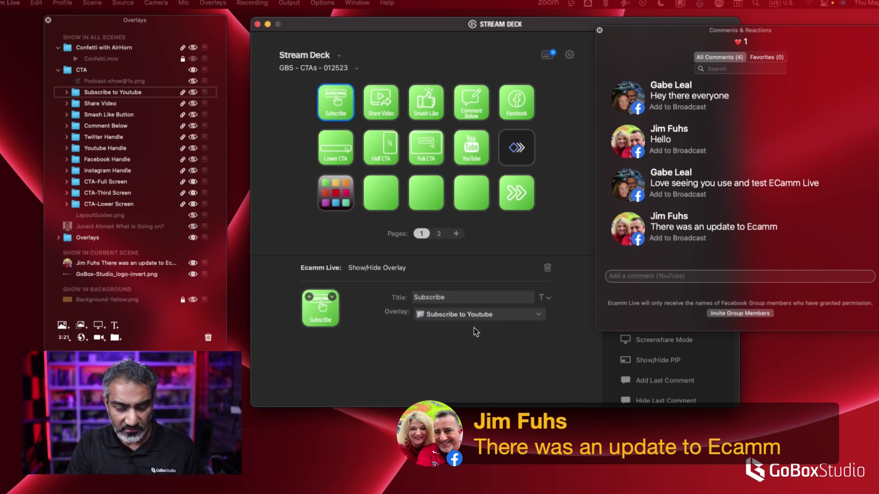
click(100, 103)
click(380, 106)
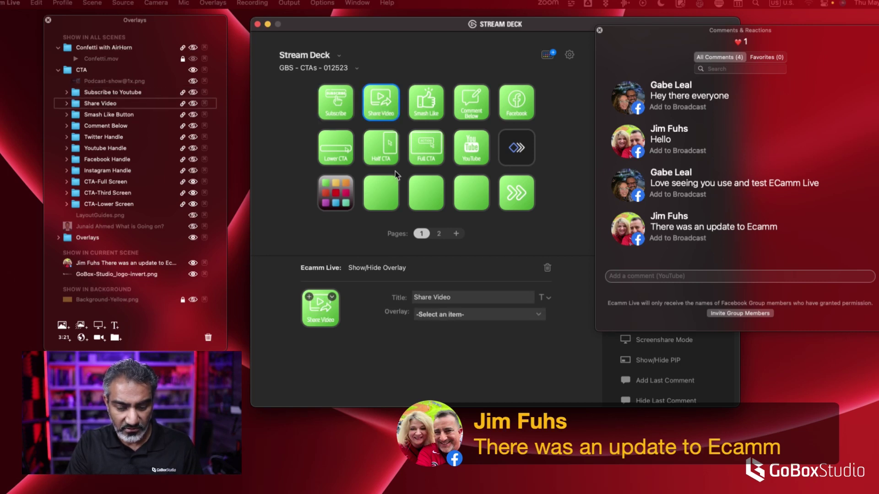
click(462, 316)
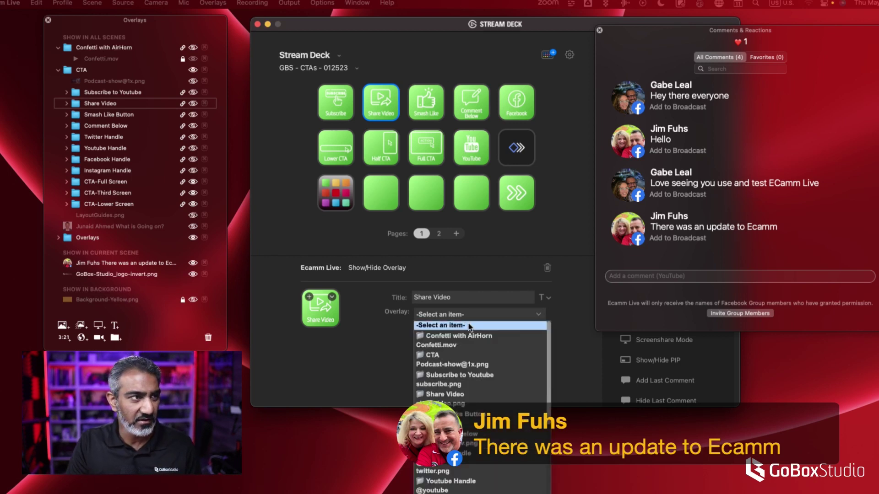
click(493, 396)
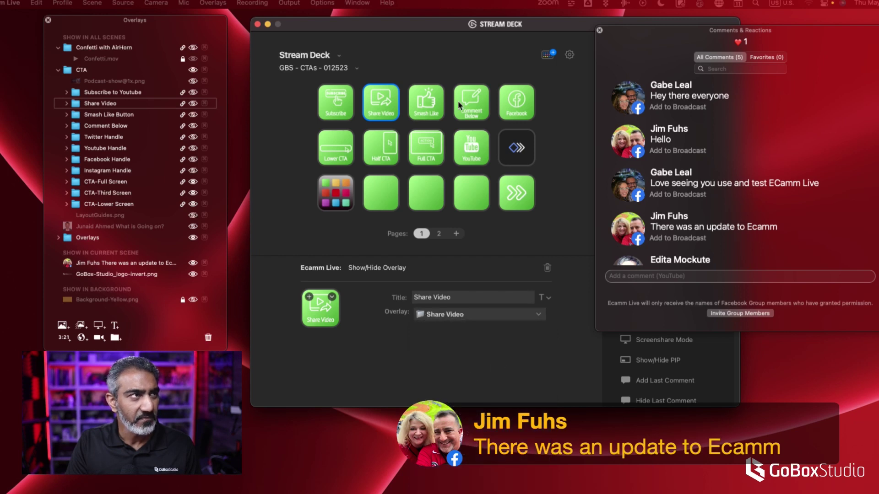
Assign the Smash Like Button and Comment Below overlays to their matching keys.
click(435, 103)
click(489, 314)
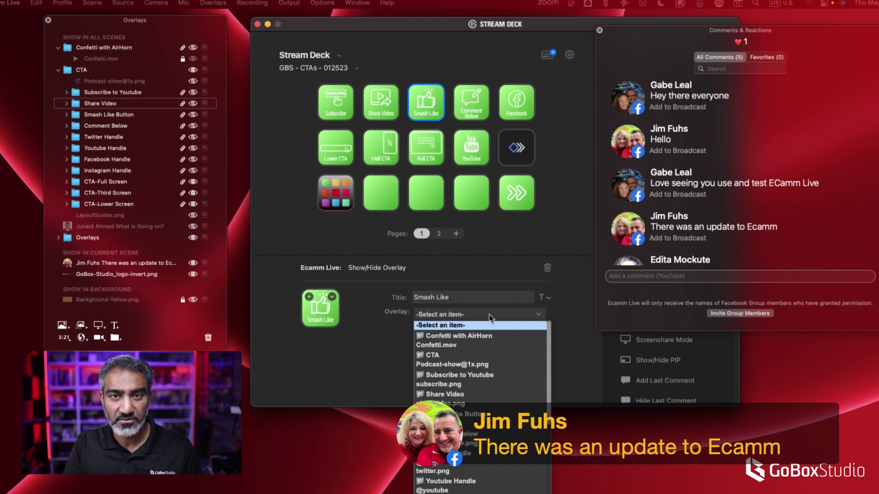
click(493, 414)
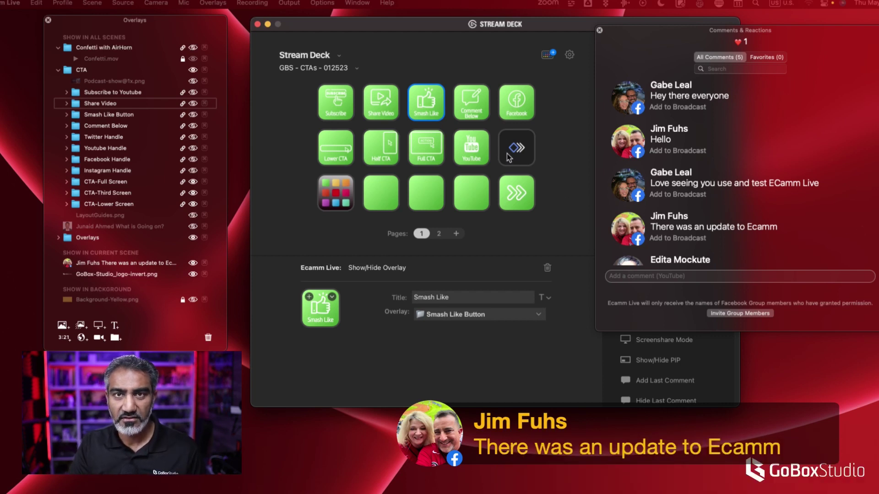
click(477, 94)
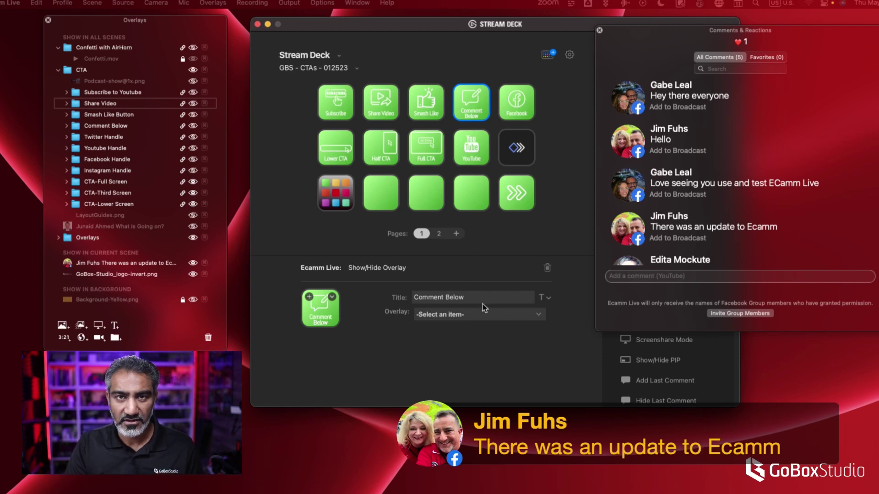
click(518, 315)
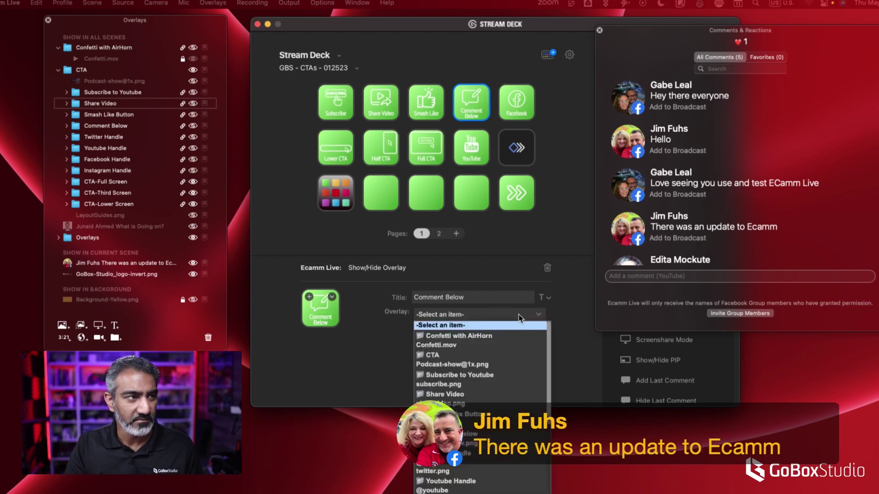
click(498, 434)
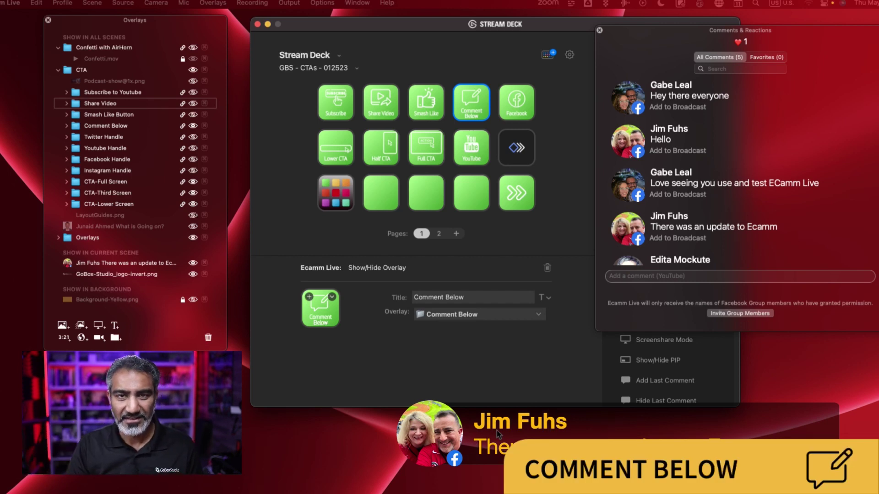
scroll(727, 209, down, 3)
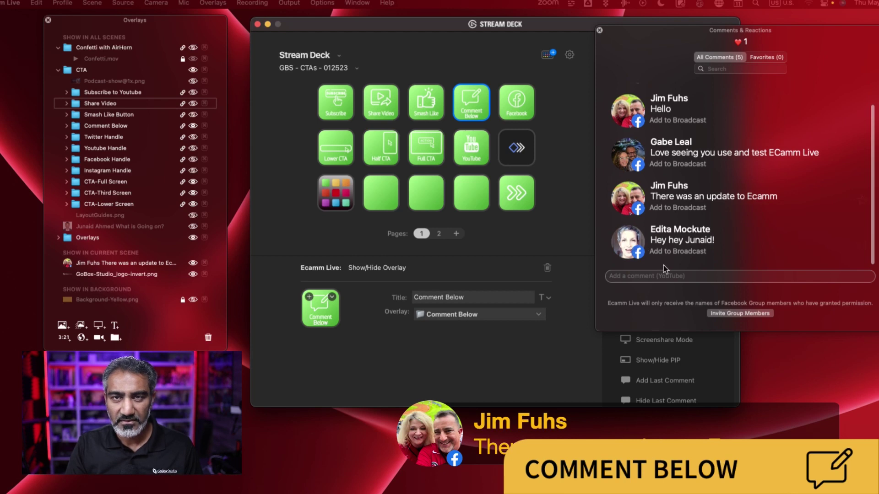
Make the Comments & Reactions window narrower and taller, then broadcast the newest viewer comment.
drag(677, 35, 719, 29)
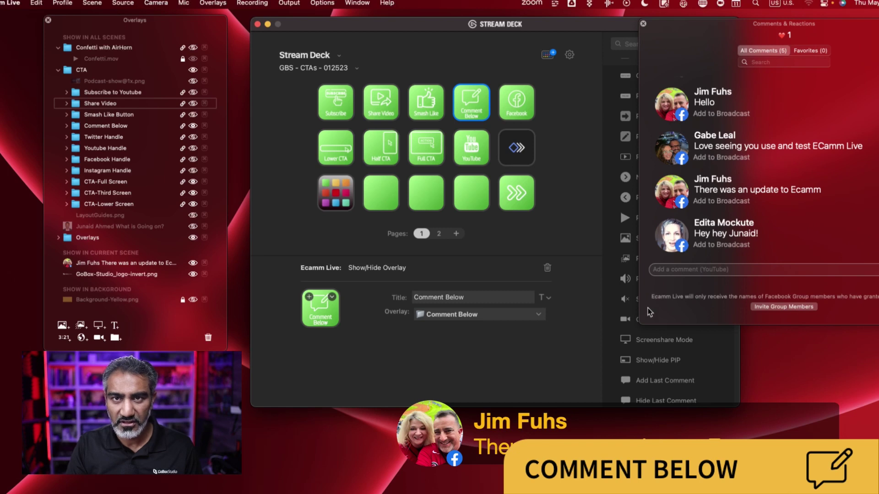
drag(640, 324, 675, 360)
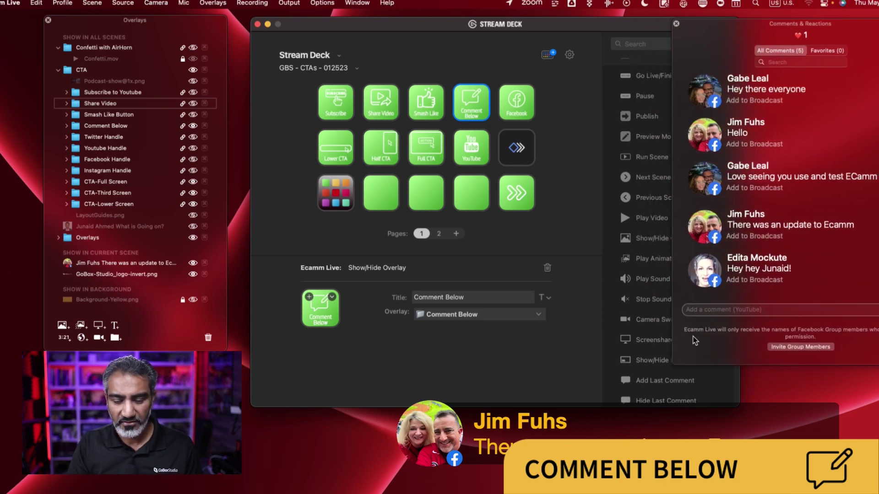
click(705, 272)
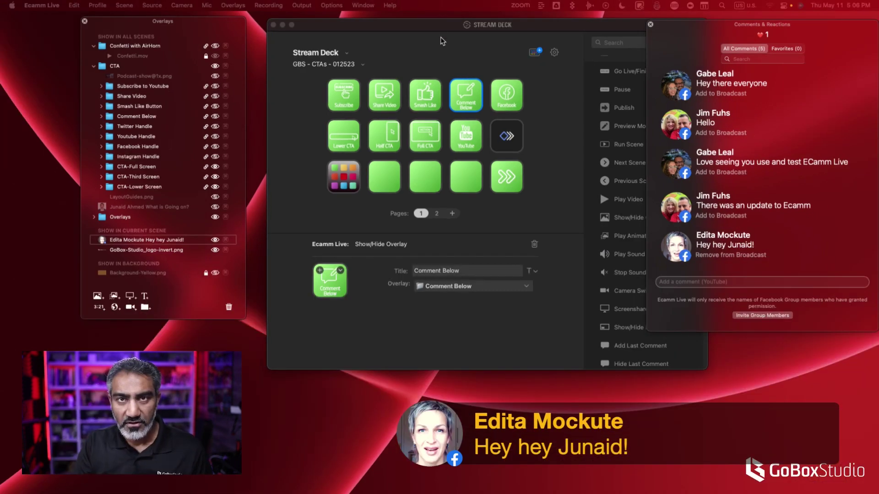
click(441, 27)
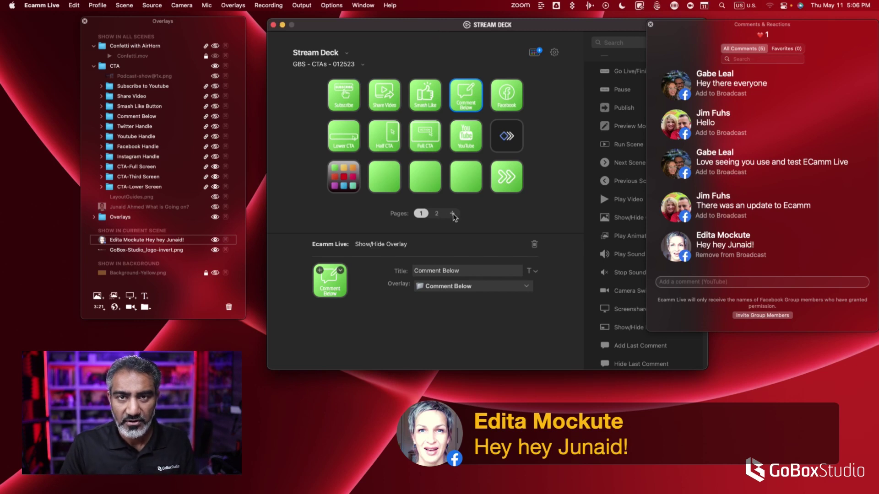
Inspect the fourth, third and second bottom-row keys for the Confetti with AirHorn overlay.
click(476, 176)
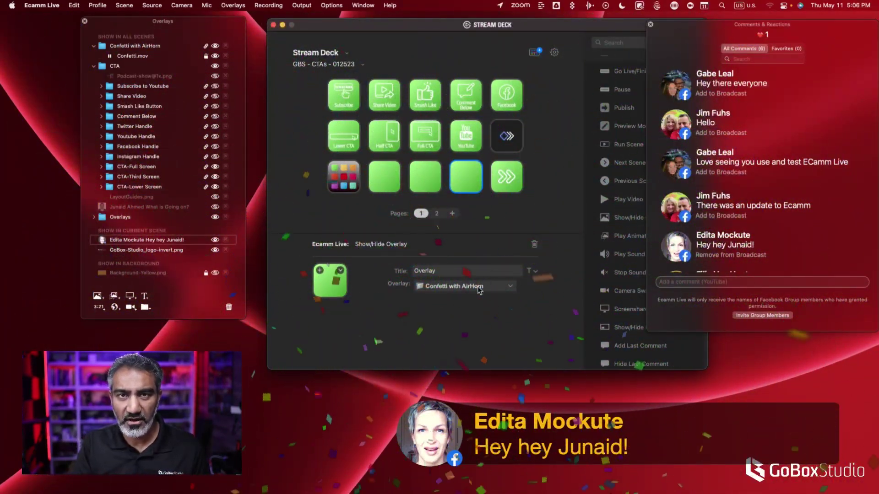
click(420, 188)
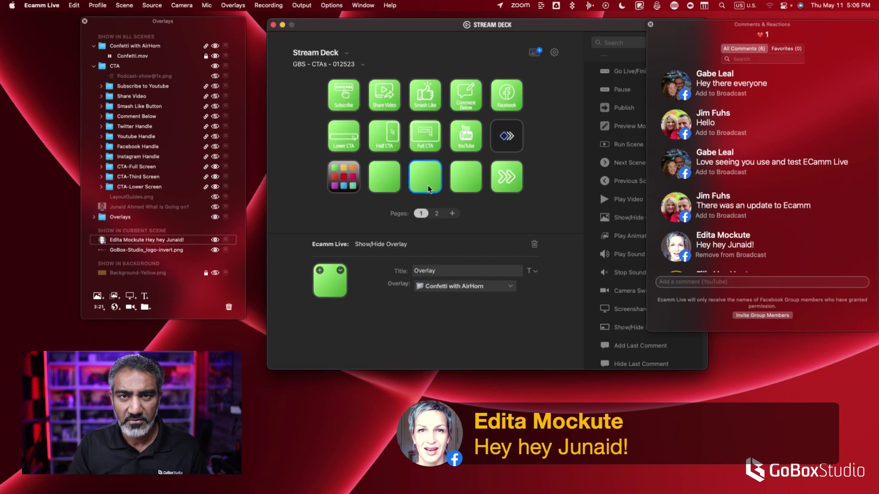
click(397, 181)
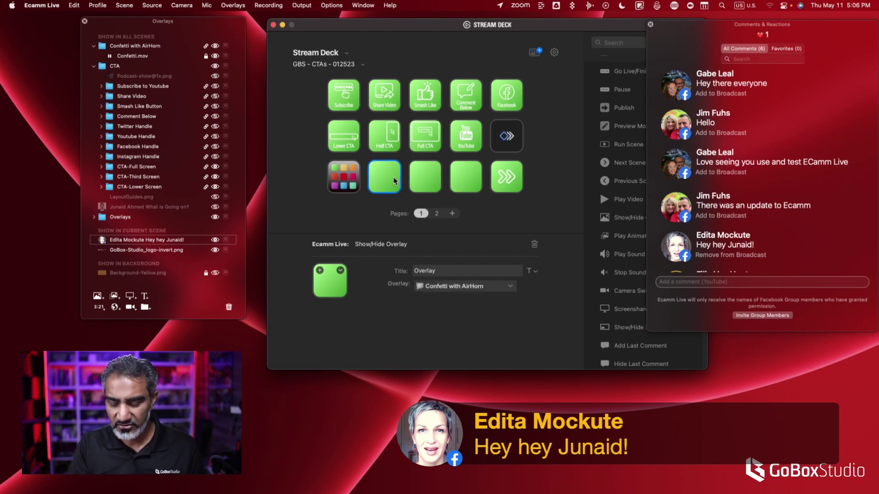